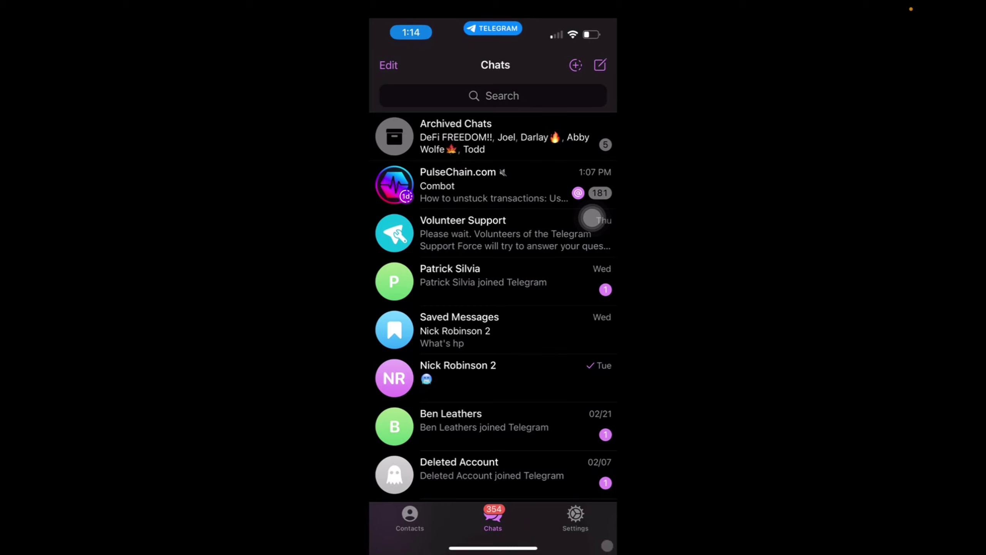
- Open Privacy and Security from Telegram's Settings tab
click(576, 520)
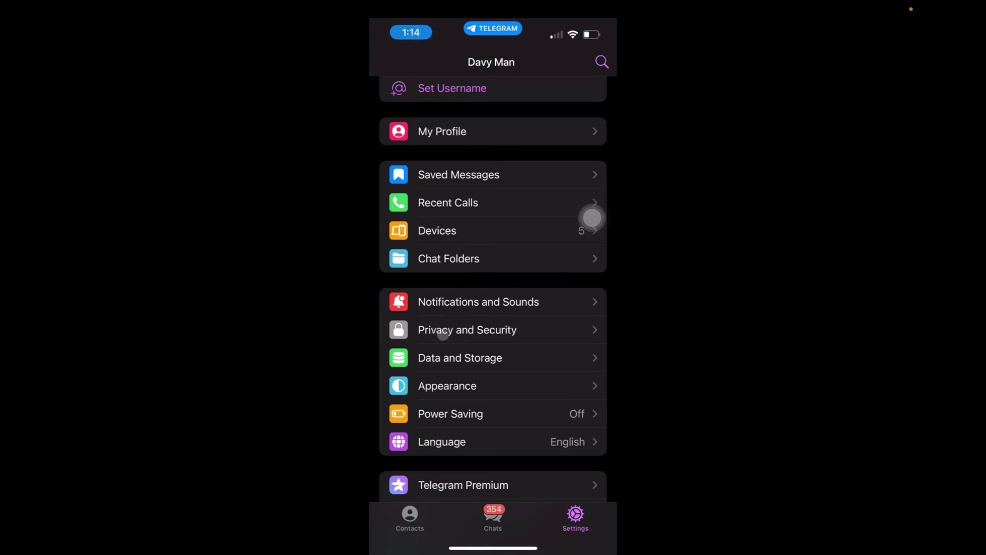
click(444, 331)
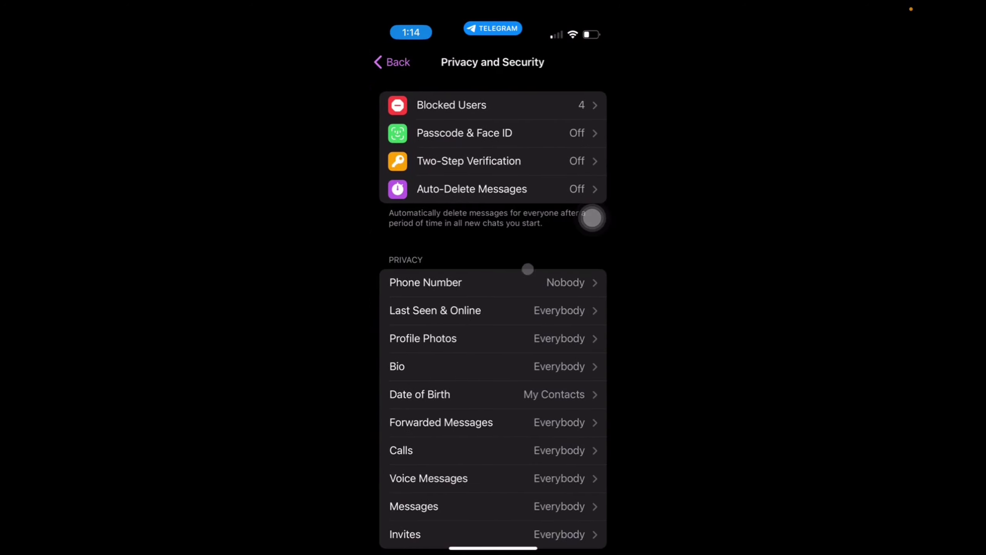
- Begin turning on the passcode lock from Passcode & Face ID
click(455, 132)
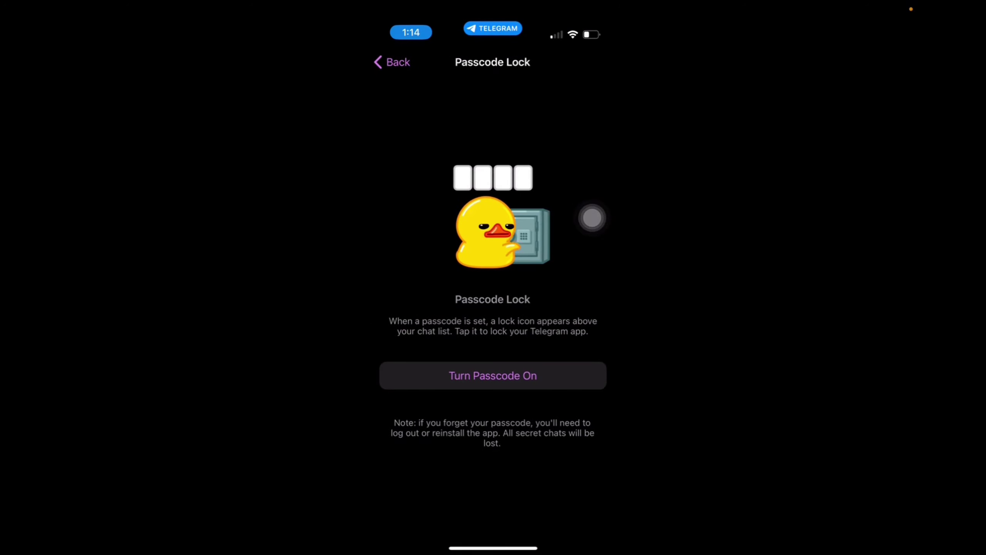
click(500, 385)
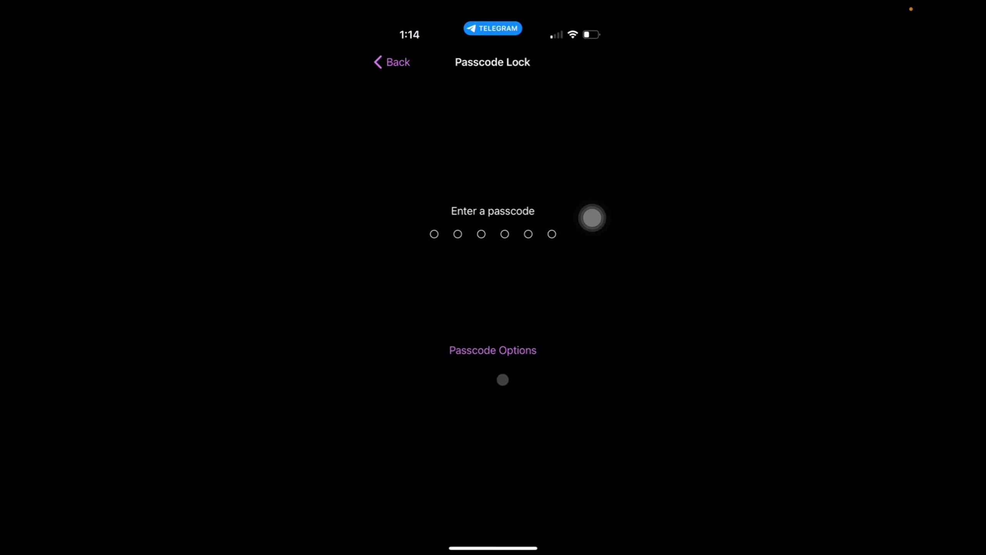
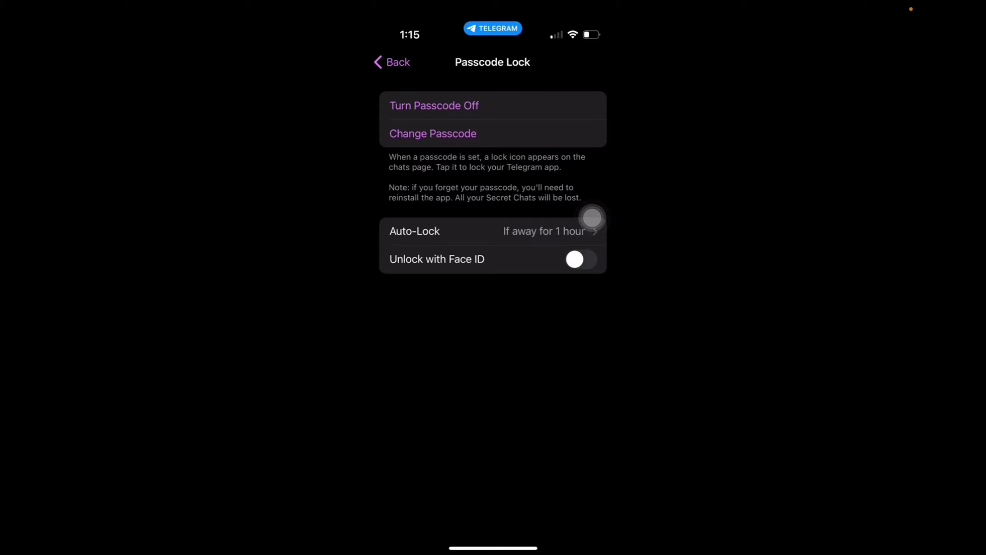
- Leave Auto-Lock at one hour and switch on Unlock with Face ID
click(592, 223)
click(592, 224)
click(580, 259)
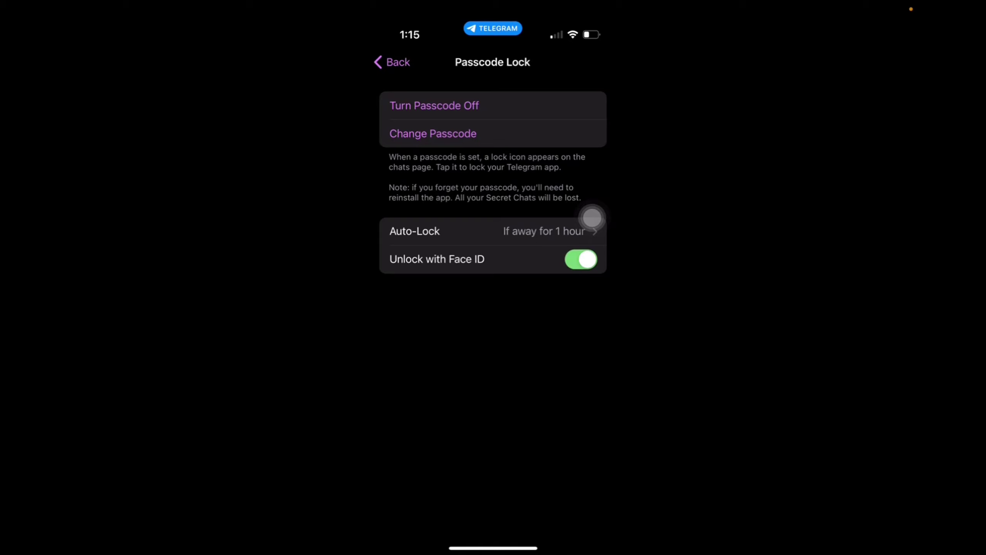
click(392, 62)
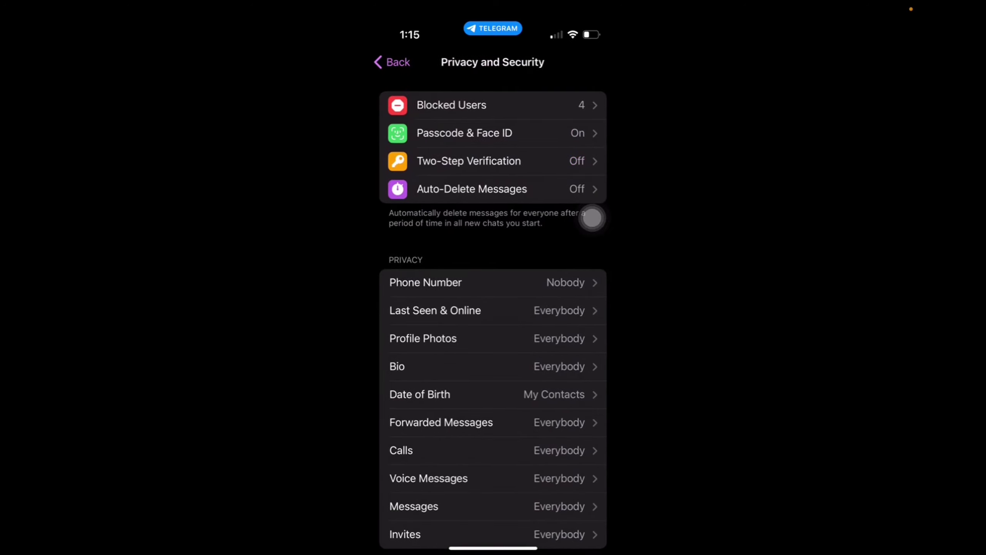